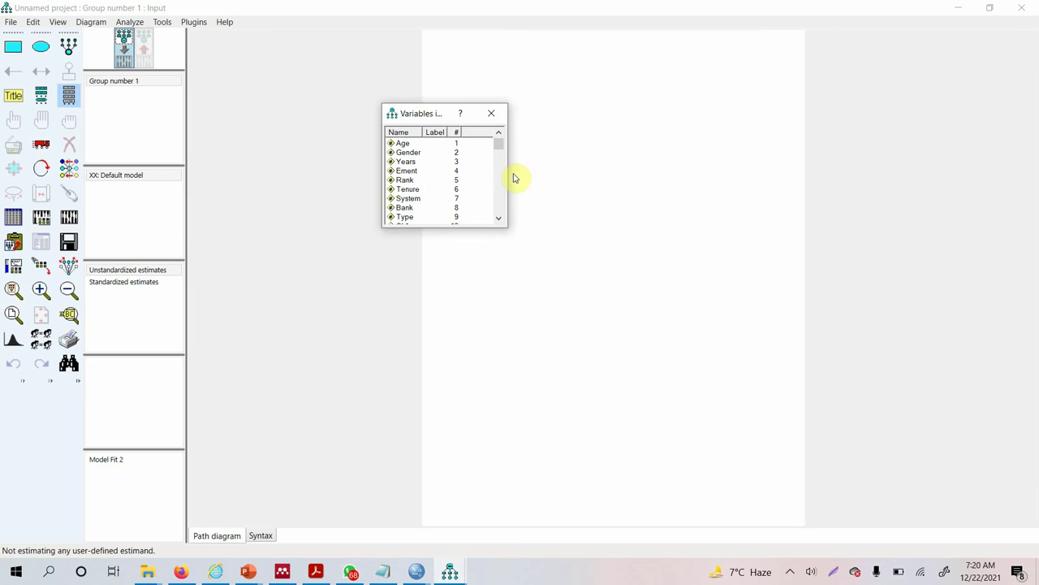
Step: Save Data.sav in SPSS so it includes the new centerCC, centerRA and interCCxRA variables
click(431, 108)
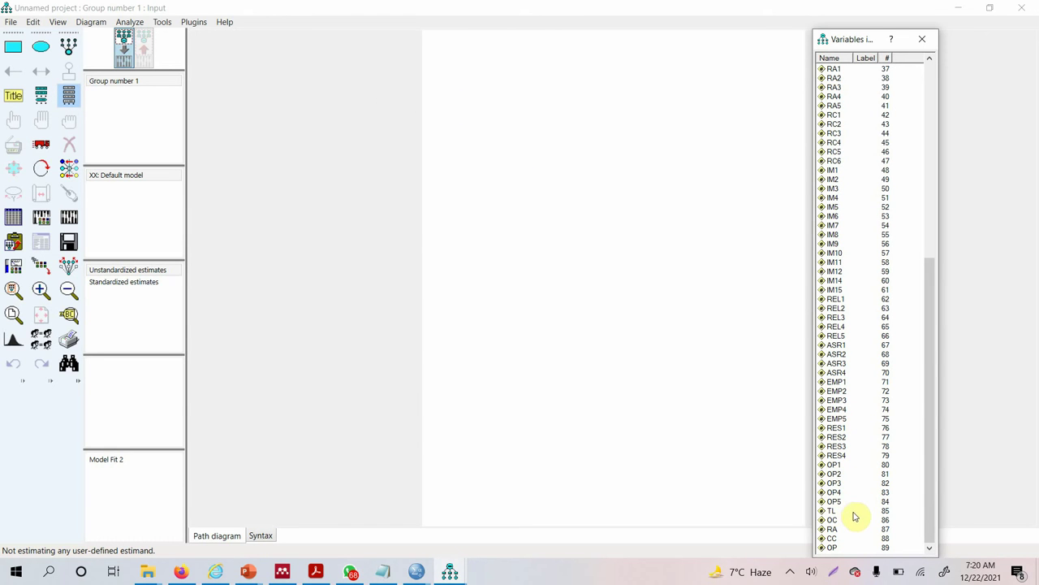
mouse_move(416, 572)
click(464, 528)
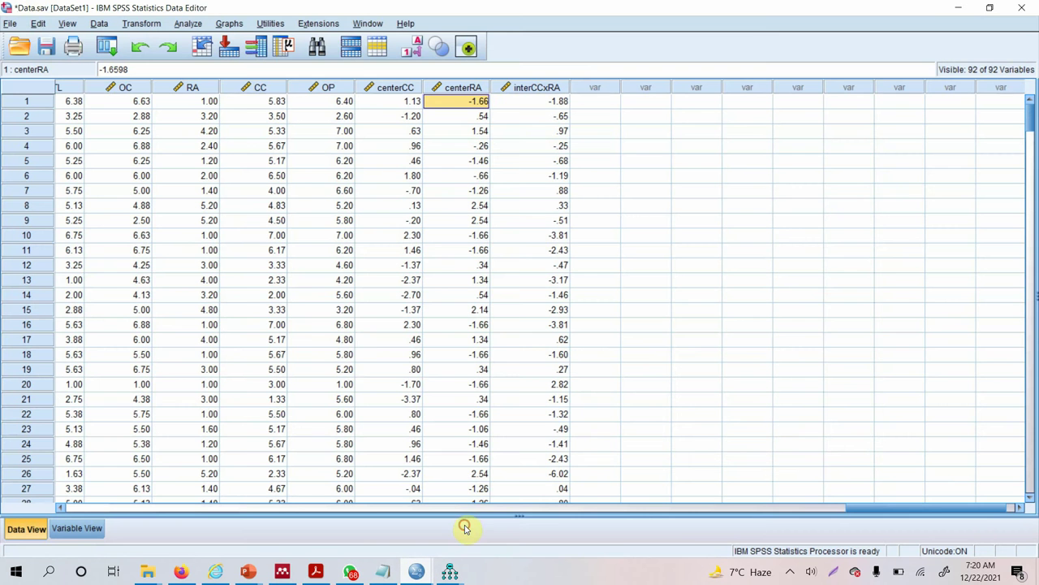
click(45, 47)
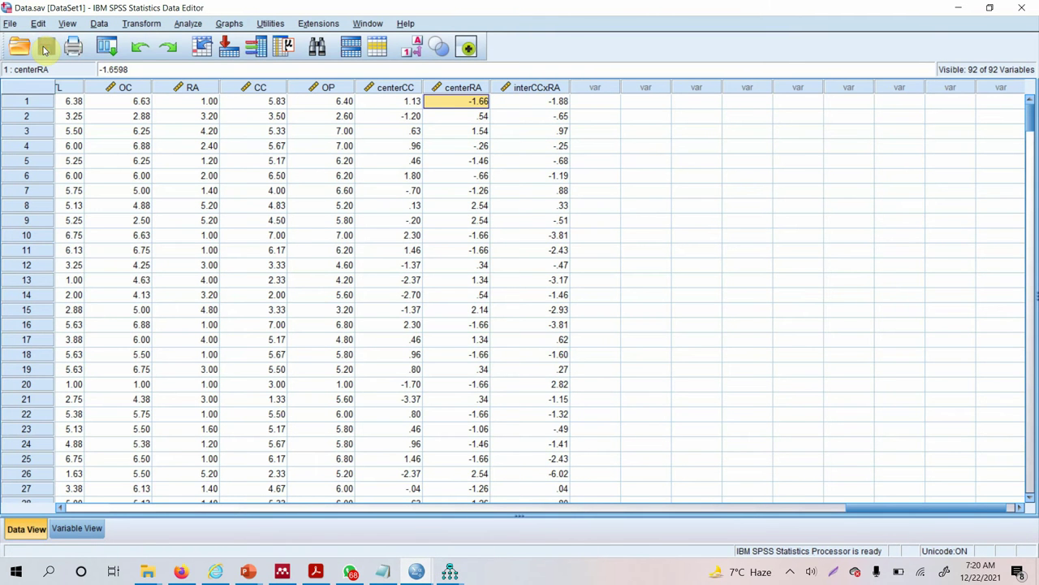
Step: Back in Amos, reselect Data.sav as the model's data file and confirm
mouse_move(450, 572)
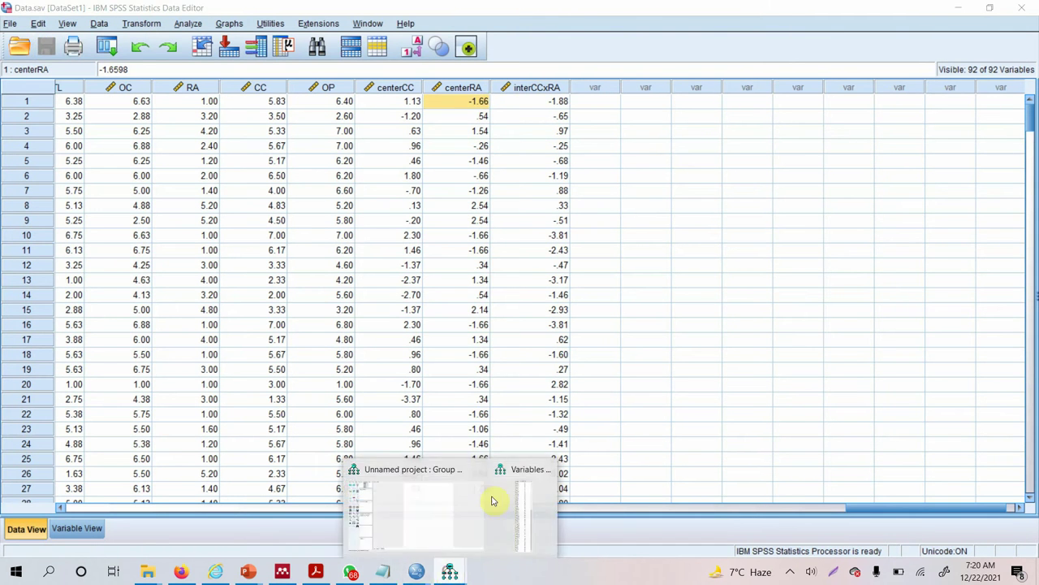
click(528, 492)
double_click(470, 214)
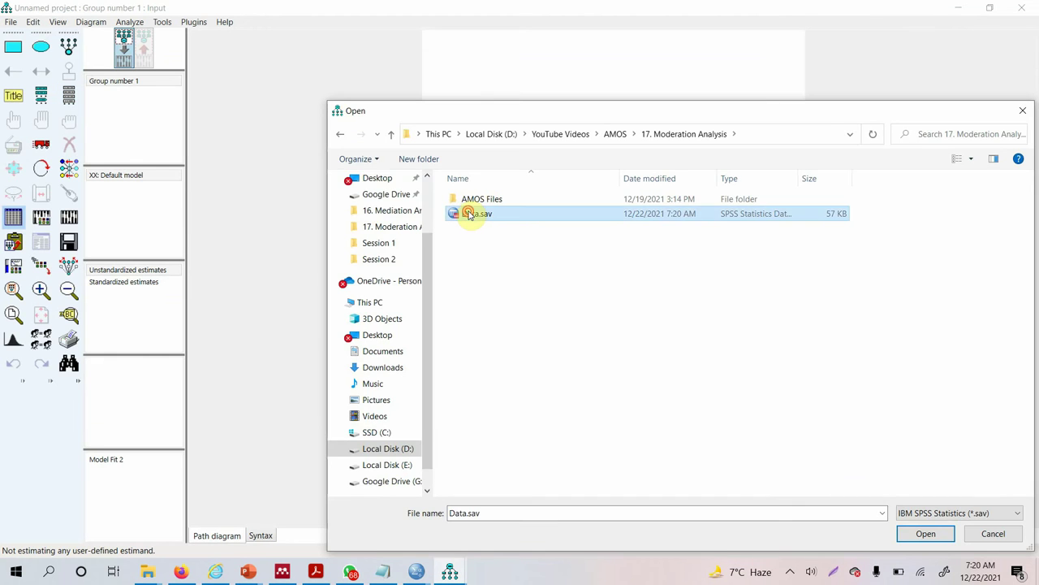
click(454, 371)
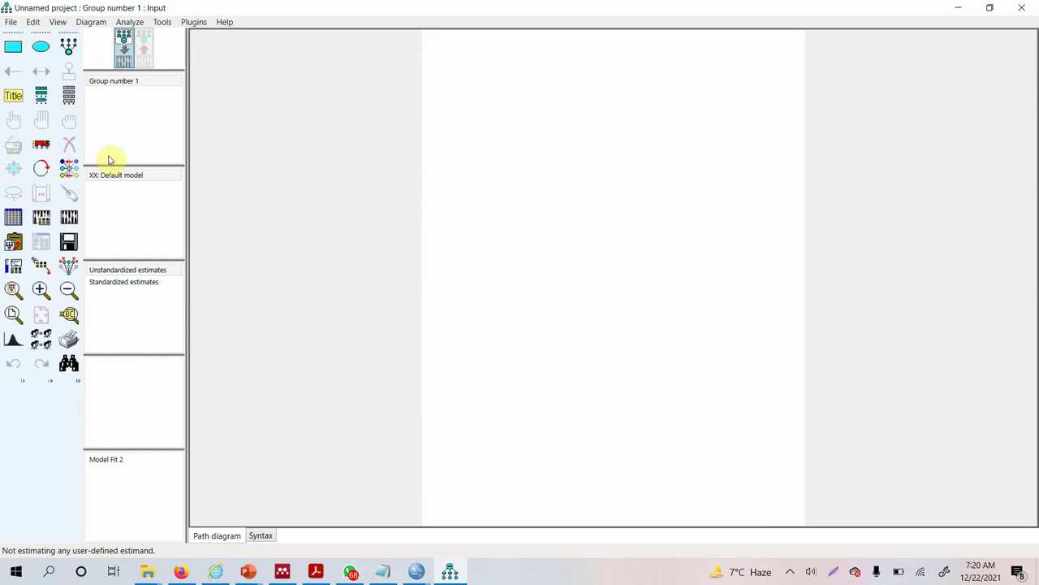
Step: List the dataset's variables and place CC as a box on the diagram
click(69, 96)
scroll(829, 258, down, 13)
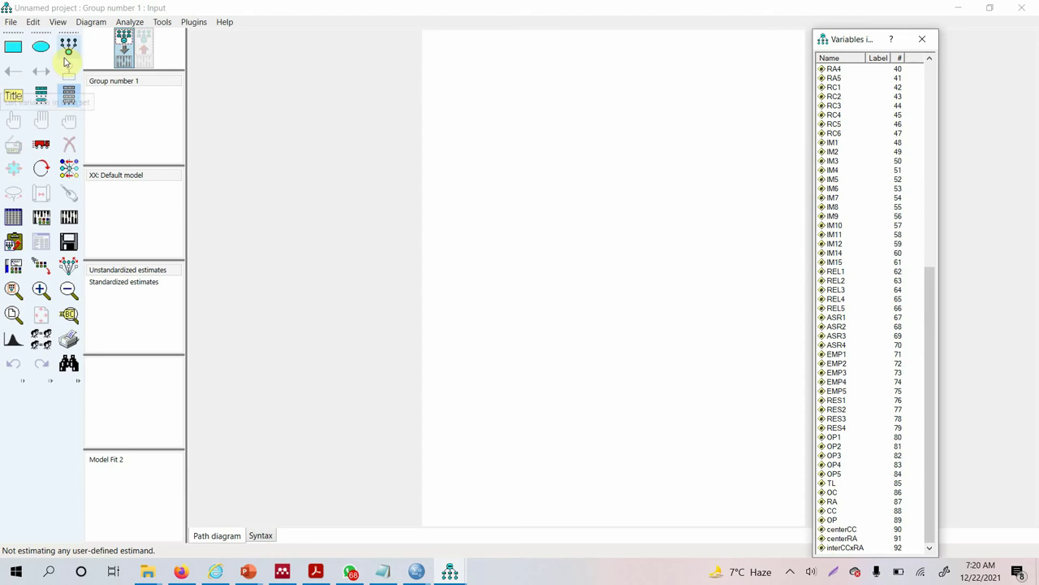
click(847, 530)
click(847, 548)
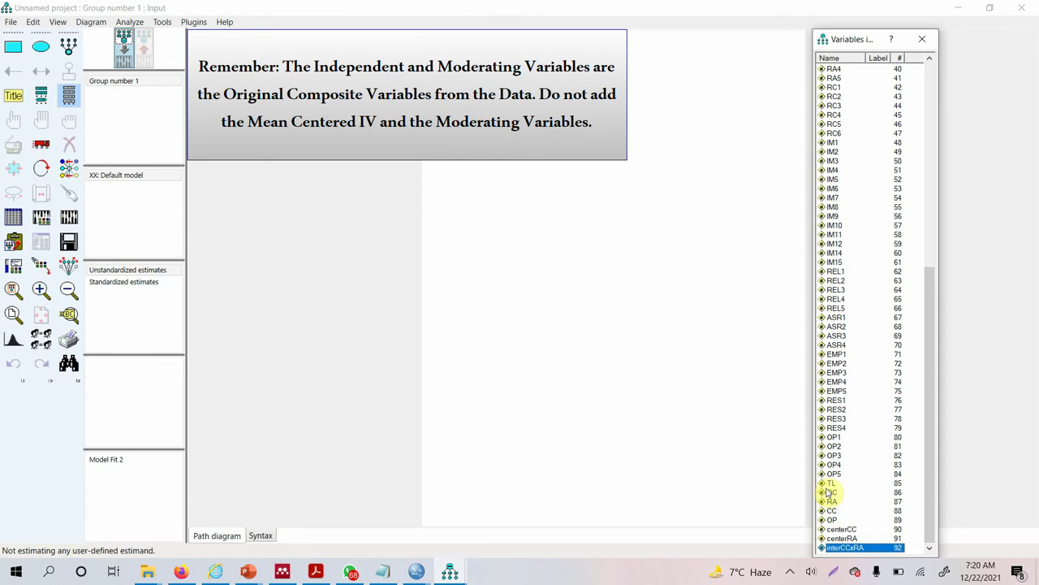
click(838, 511)
drag(837, 515, 552, 239)
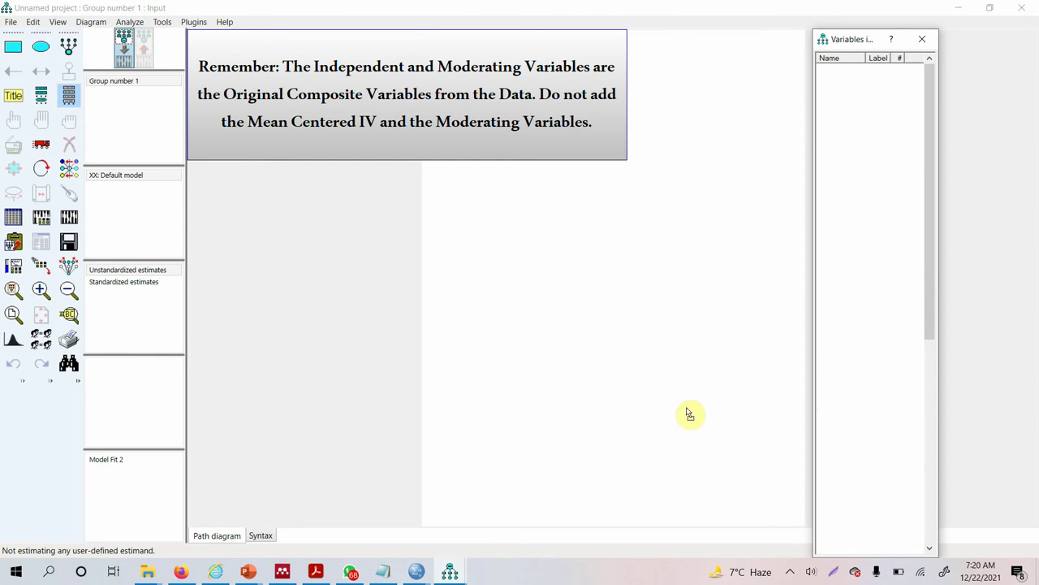
Step: Add RA below CC, OP to the right, and interCCxRA below RA
scroll(836, 491, down, 12)
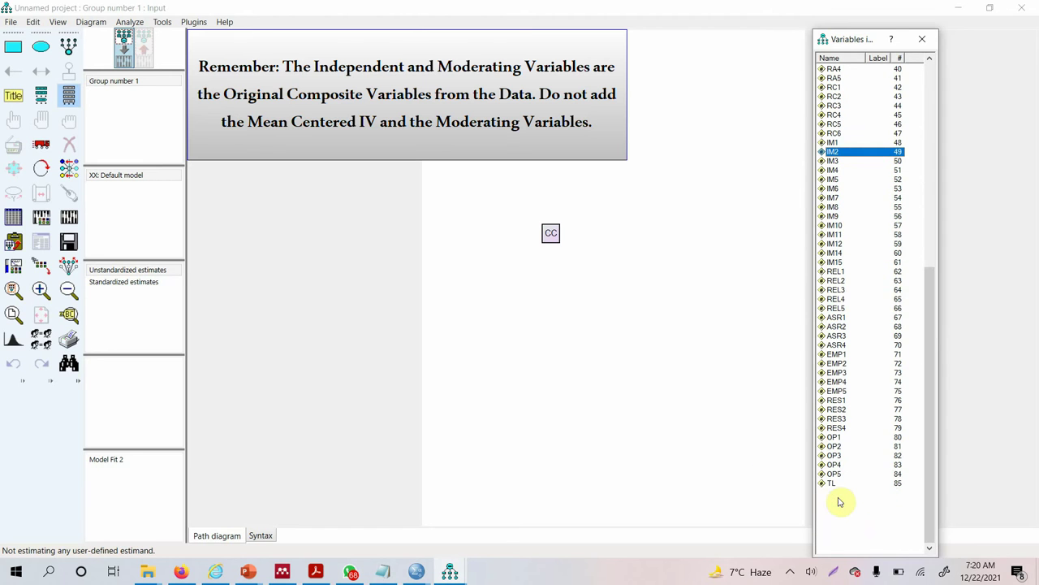
click(831, 502)
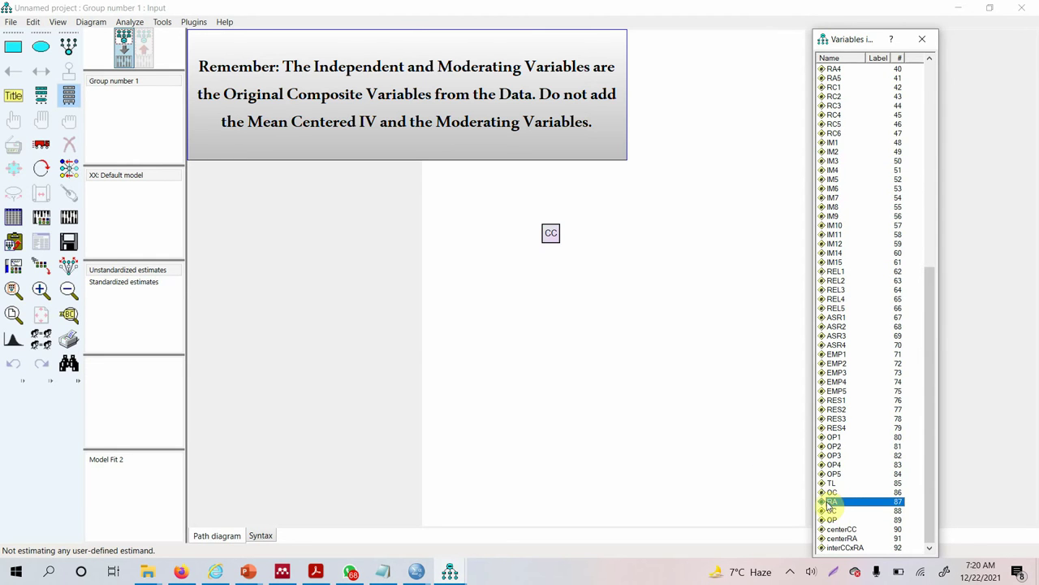
drag(826, 502, 550, 273)
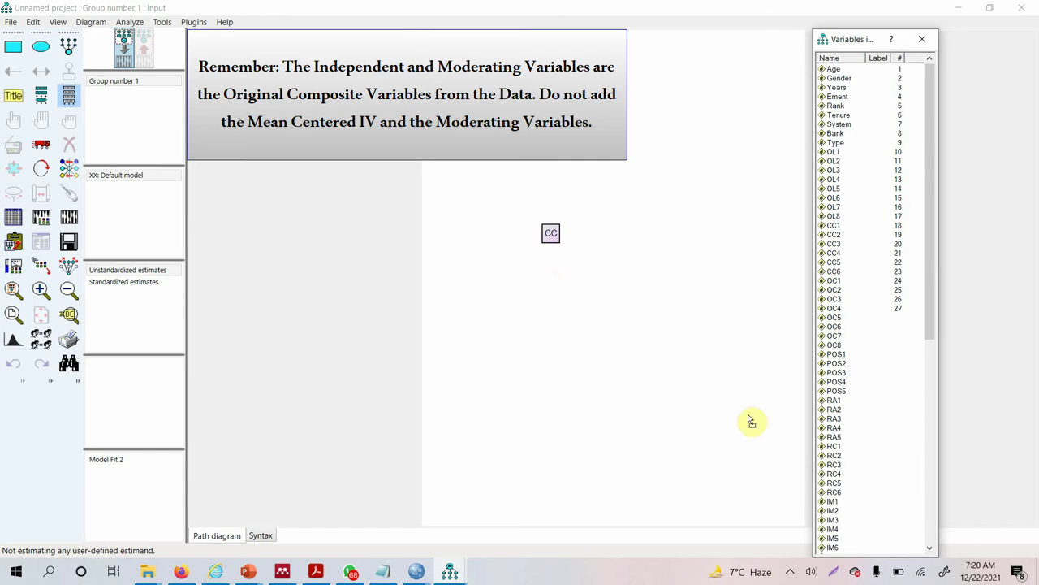
scroll(831, 498, down, 13)
drag(832, 520, 692, 247)
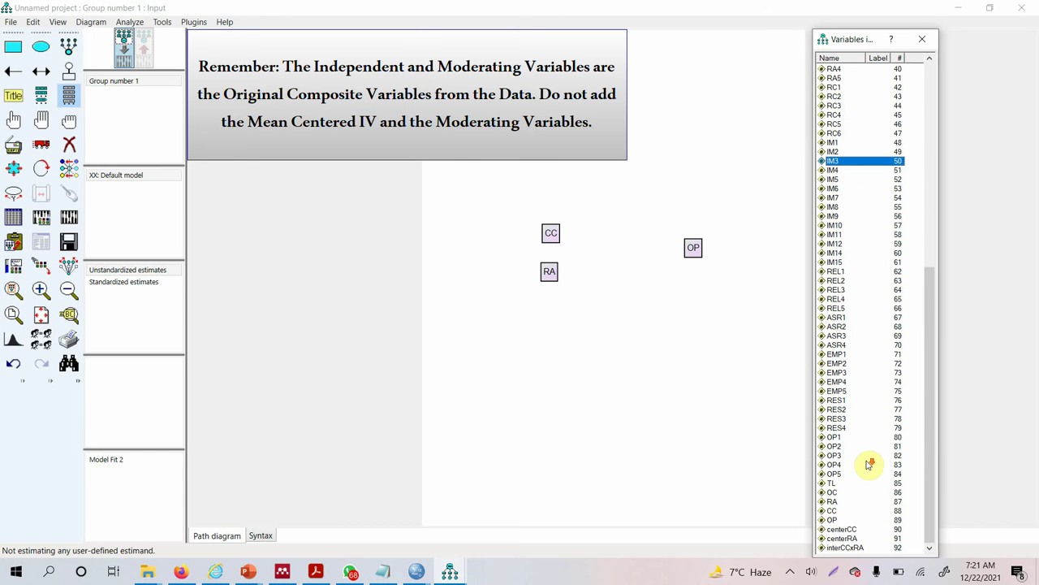
click(843, 547)
drag(857, 551, 553, 318)
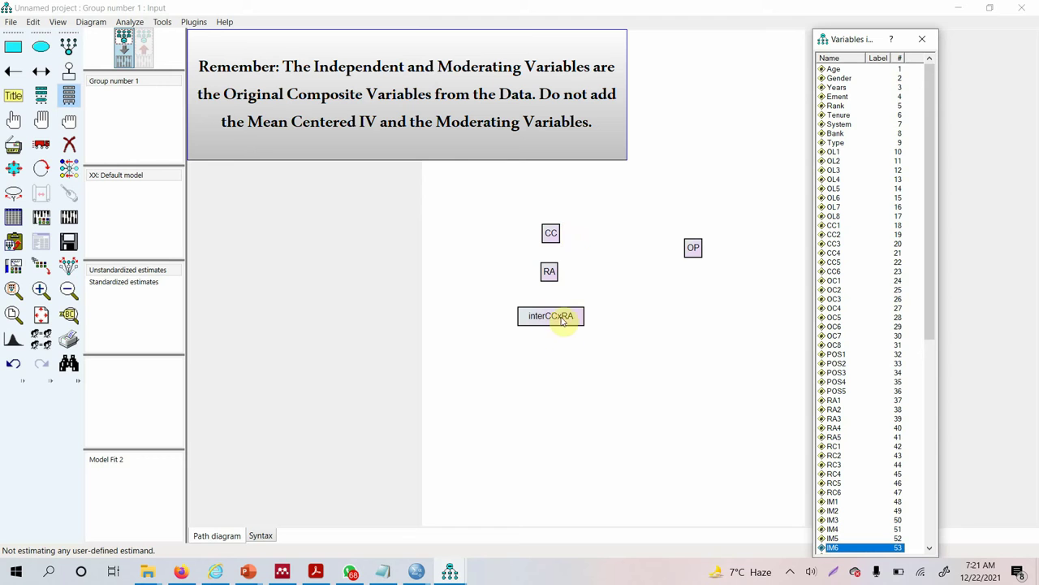
Step: Copy interCCxRA's width to the CC, RA and OP boxes with Drag Properties
click(43, 273)
click(42, 273)
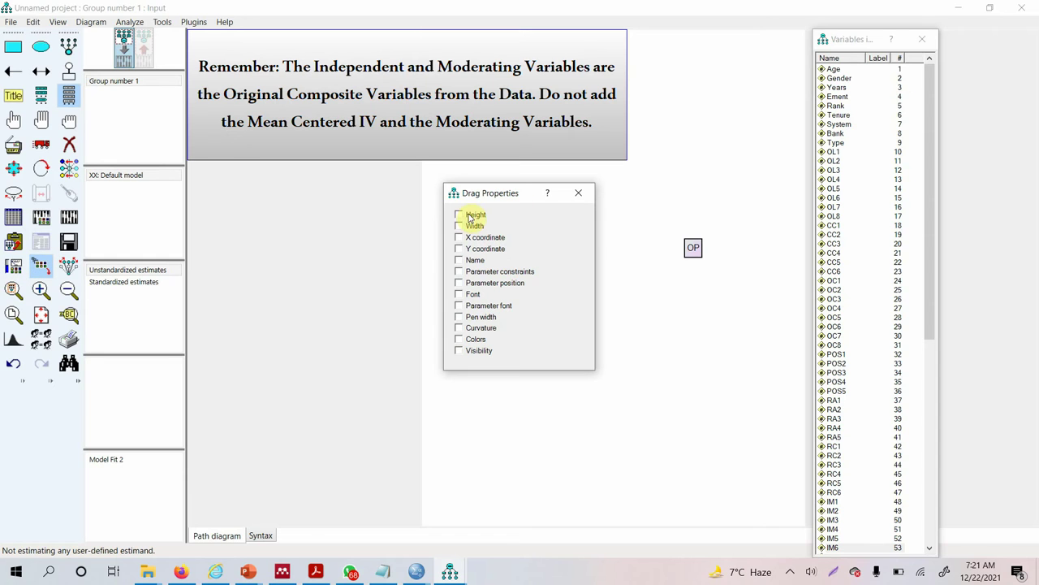
drag(484, 201, 374, 156)
drag(547, 323, 550, 277)
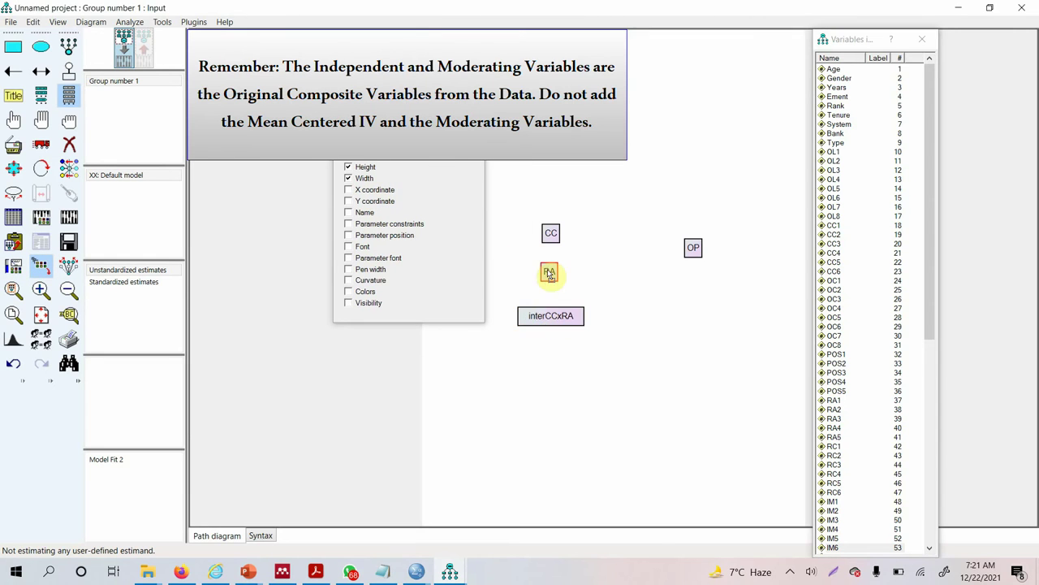
drag(550, 317, 555, 238)
drag(573, 322, 692, 248)
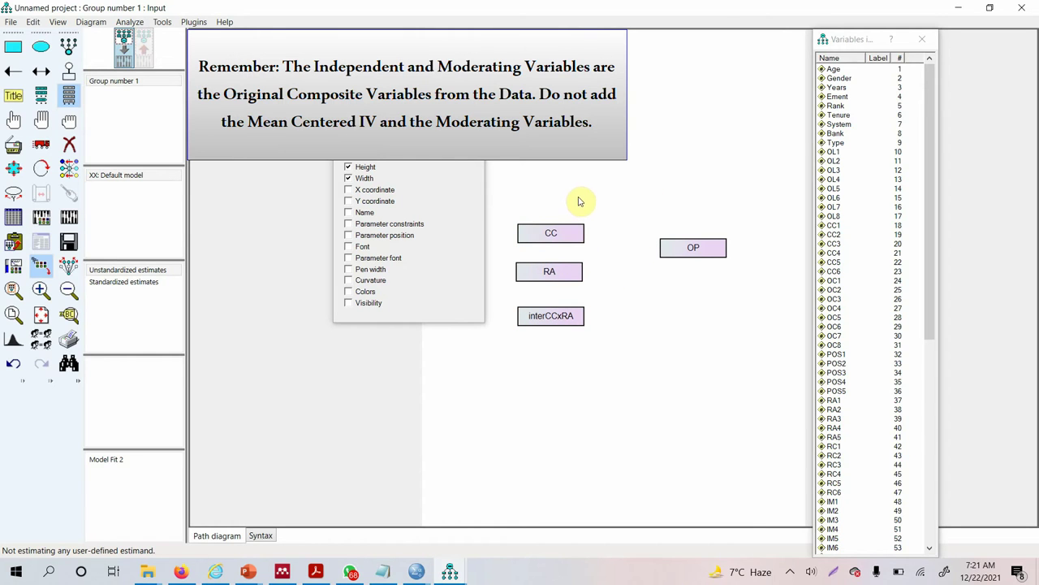
click(463, 157)
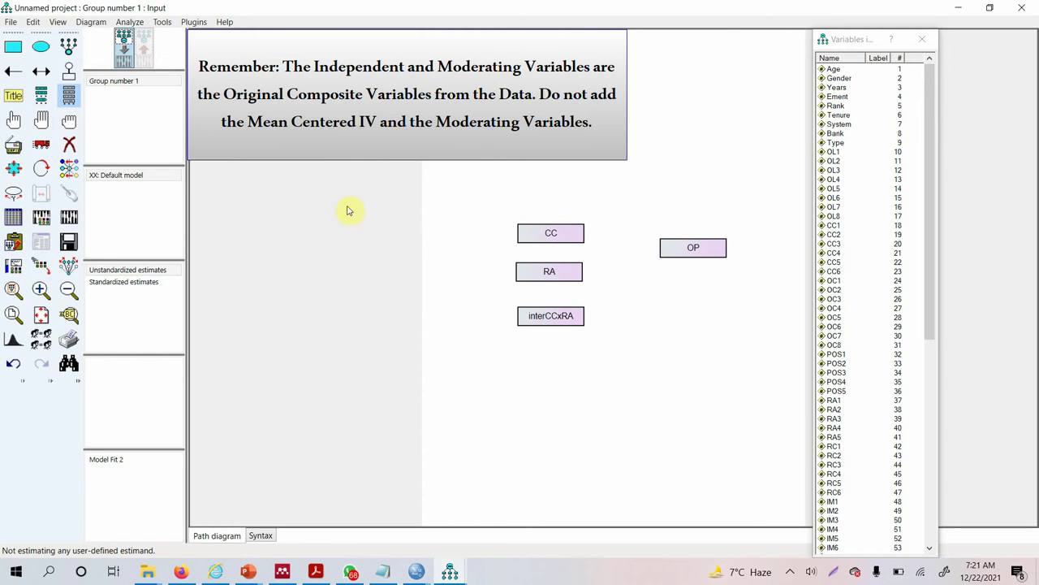
click(40, 144)
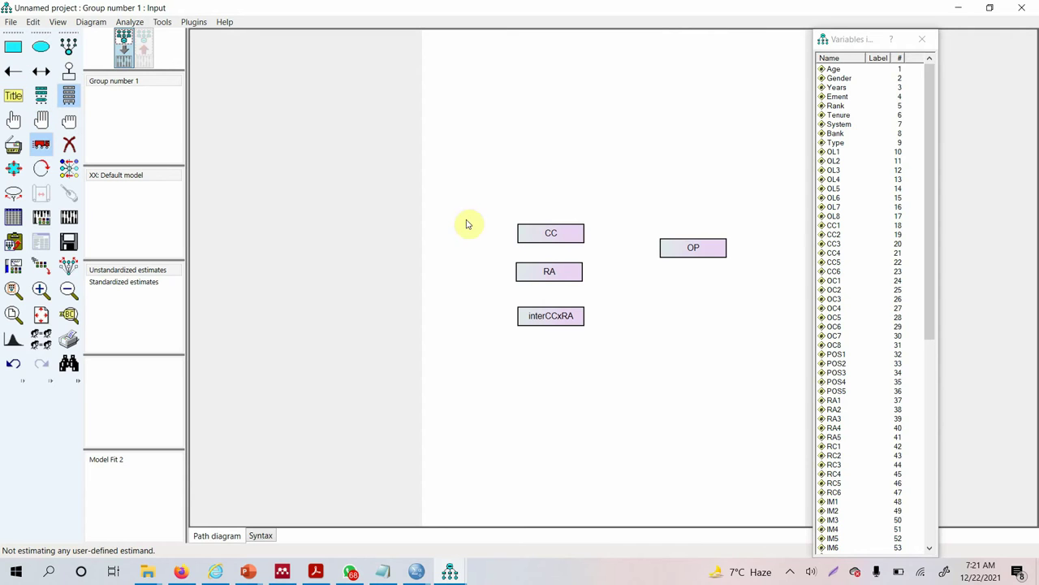
Step: Move OP level with RA and draw paths from CC, RA and interCCxRA to OP
drag(689, 257, 708, 277)
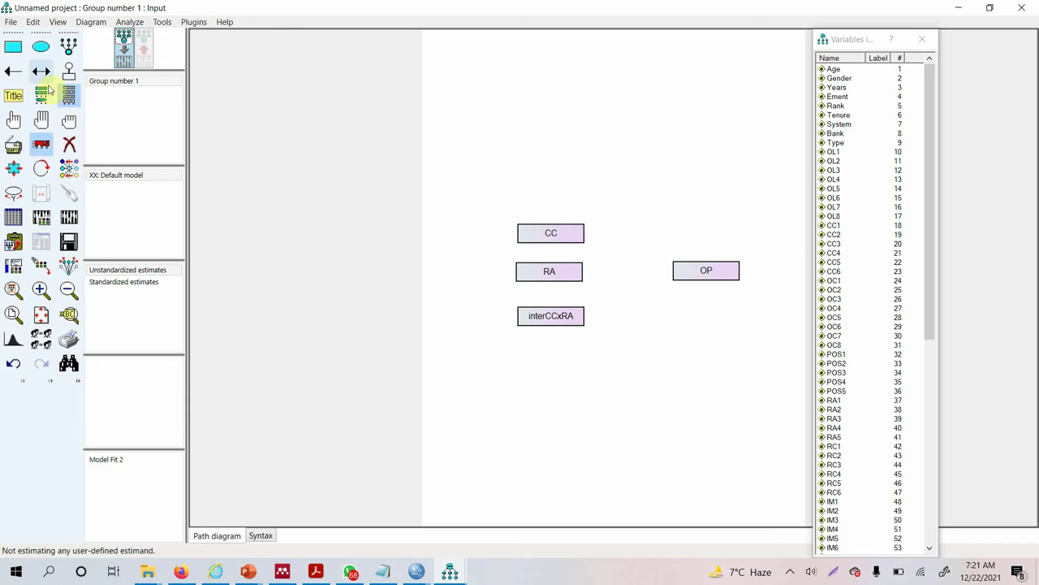
click(14, 73)
drag(580, 233, 707, 276)
drag(559, 276, 699, 272)
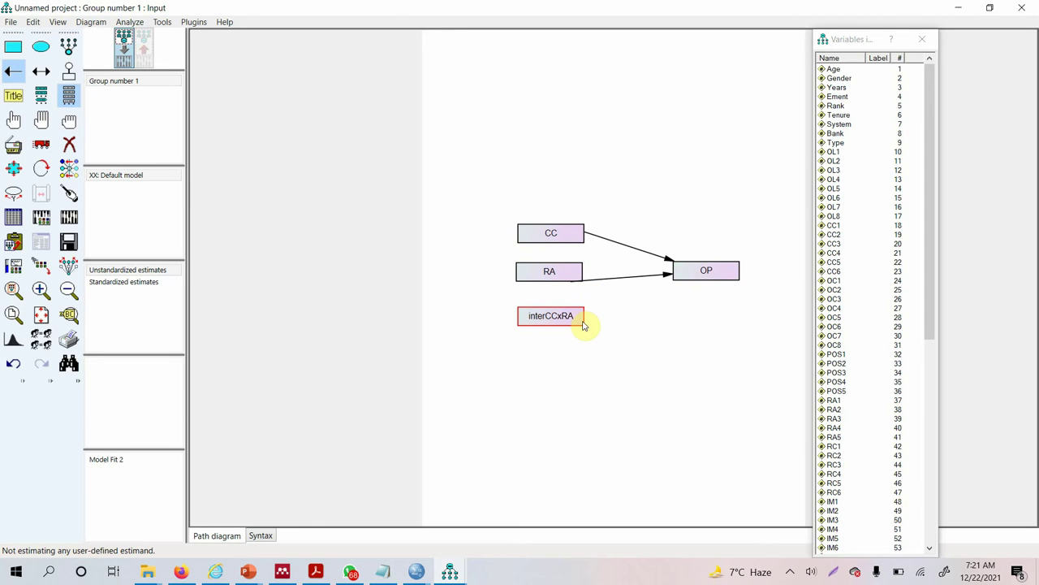
drag(581, 323, 707, 273)
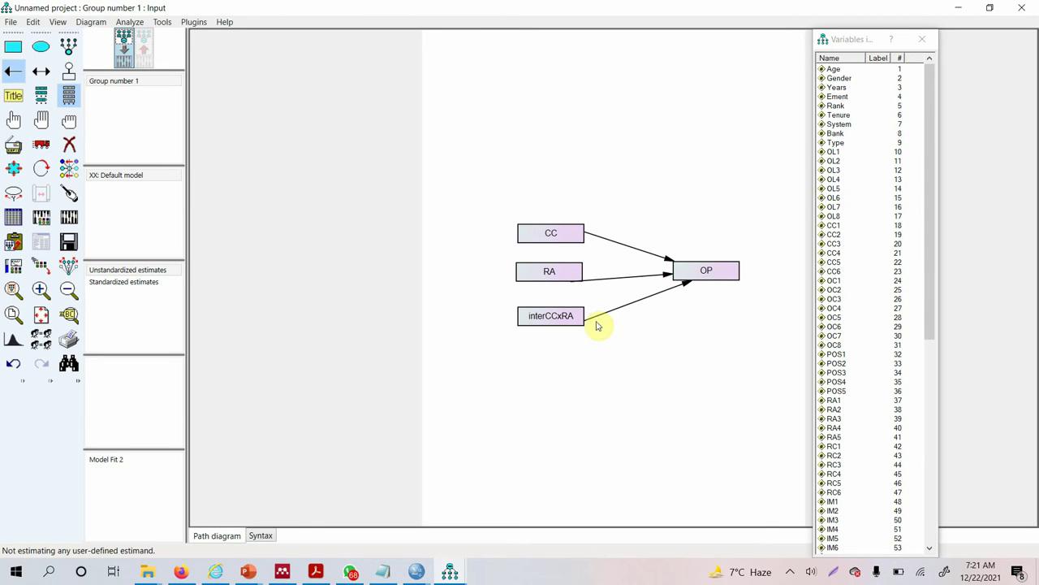
click(71, 194)
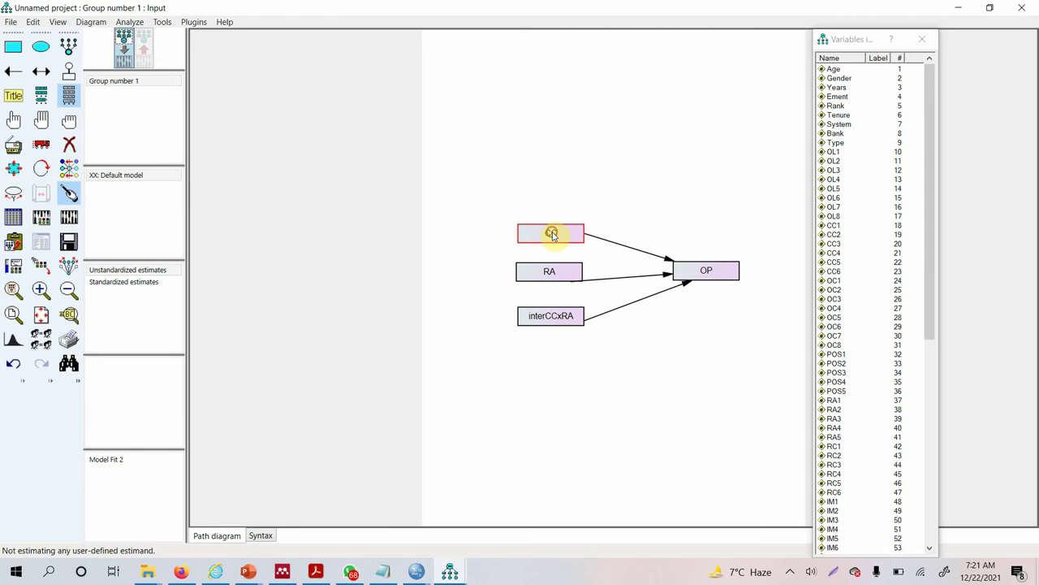
click(685, 272)
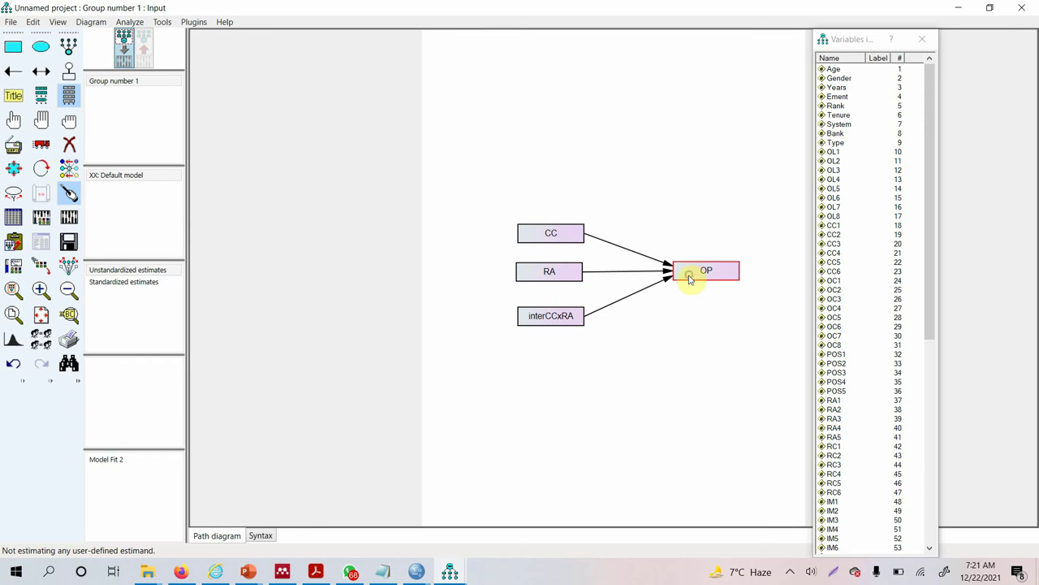
Step: Attach an error term to OP and name it e1 via Name Unobserved Variables
click(69, 74)
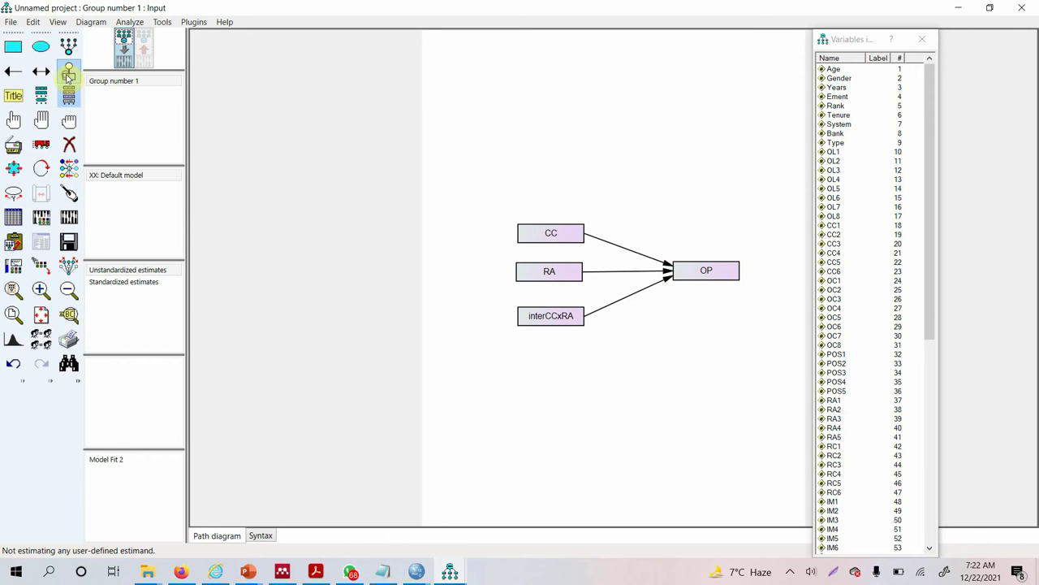
click(709, 272)
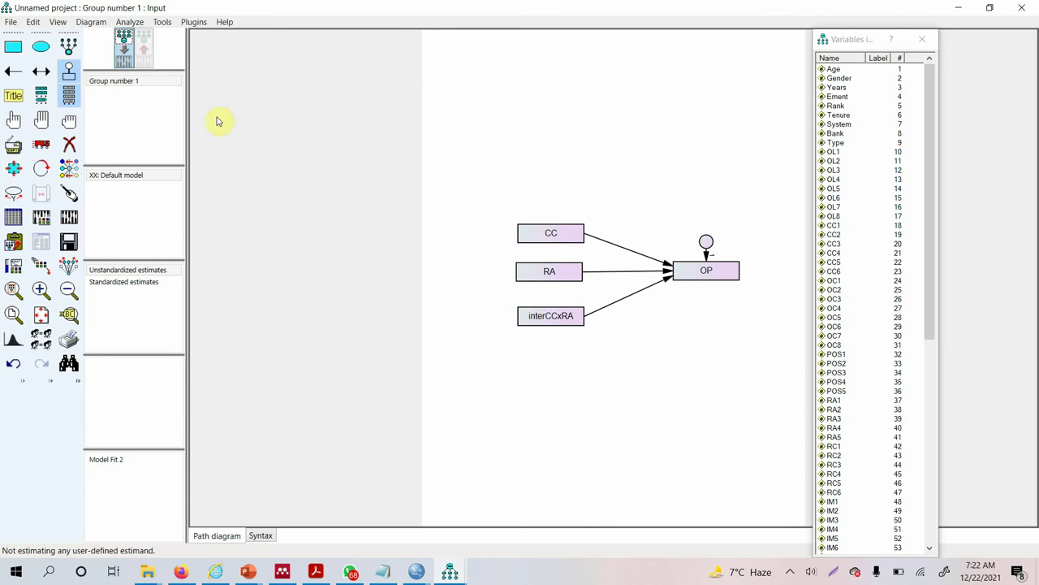
click(193, 24)
click(162, 22)
click(195, 23)
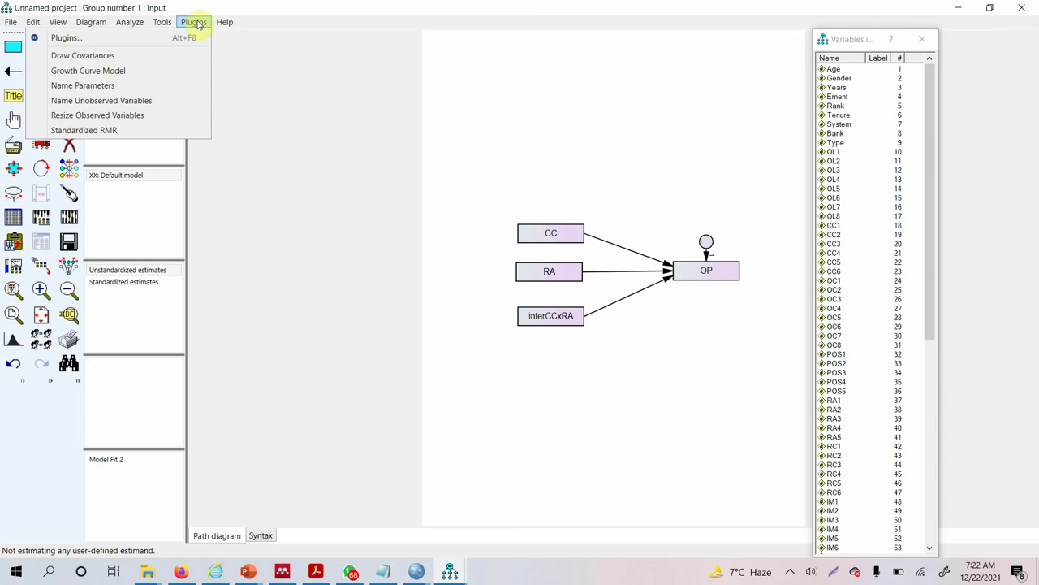
click(136, 104)
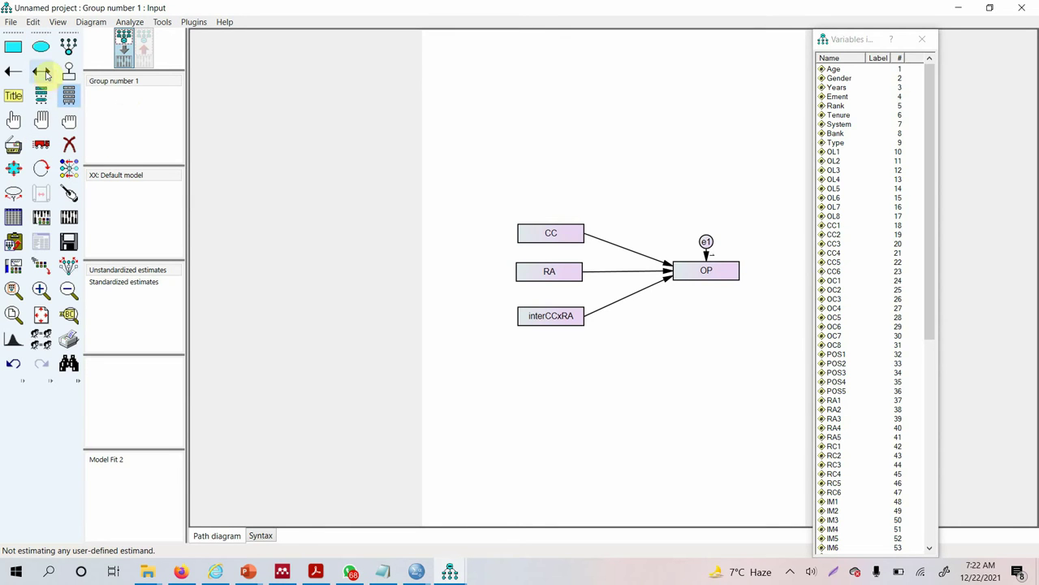
Step: Select the predictors and draw covariances among CC, RA and interCCxRA
click(18, 123)
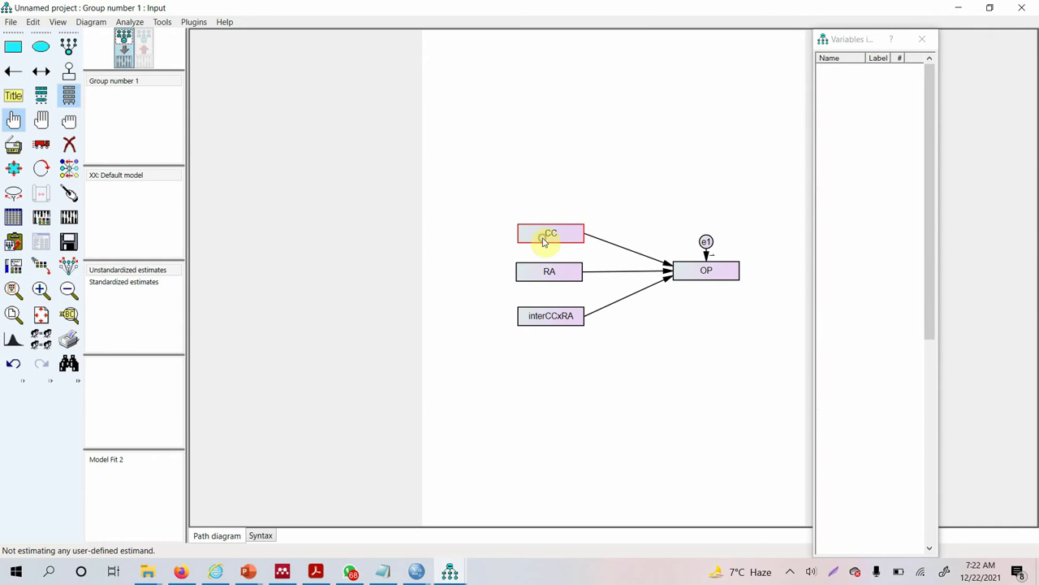
click(542, 315)
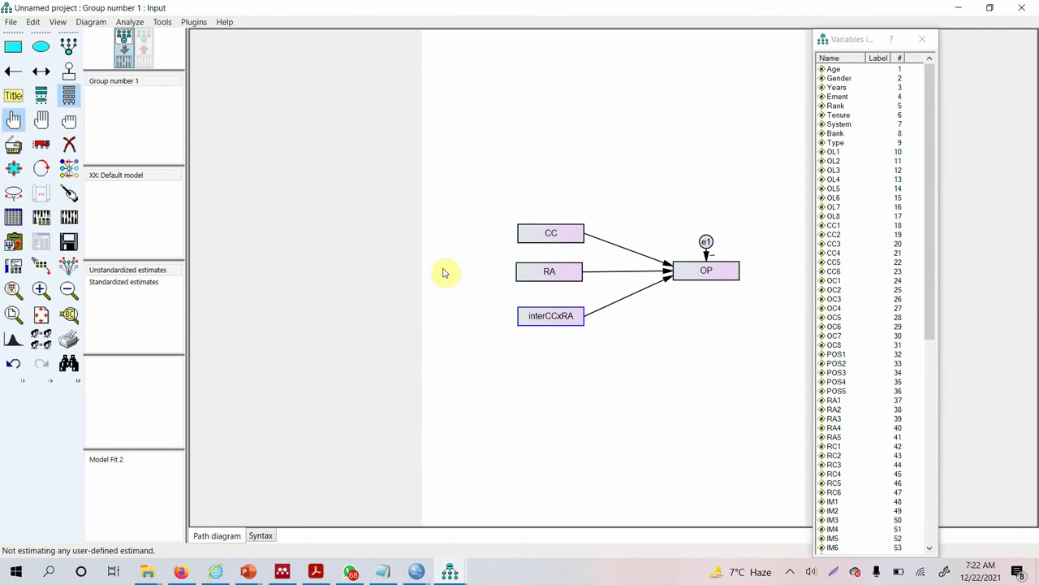
click(550, 270)
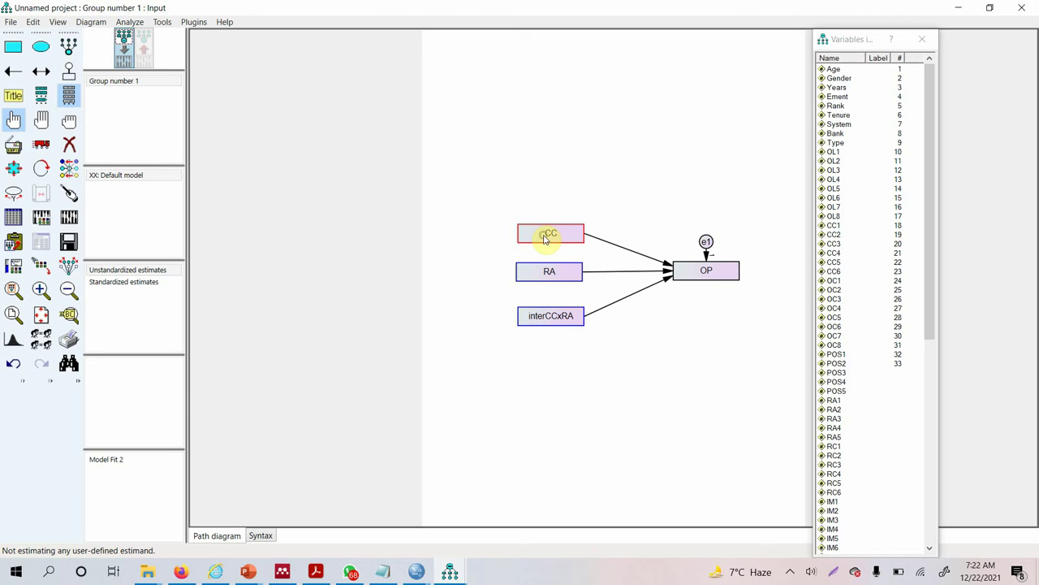
click(194, 22)
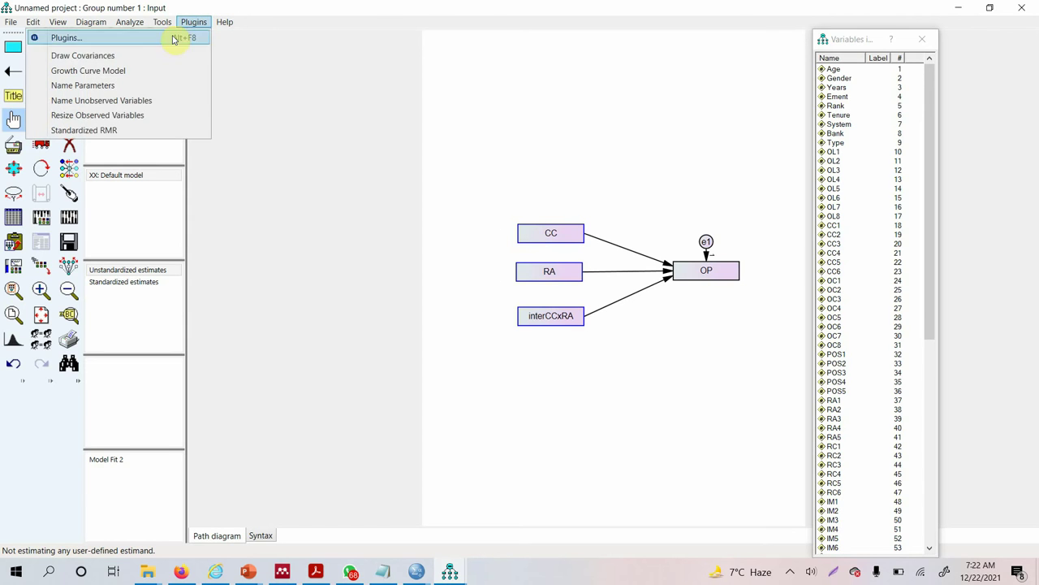
click(119, 58)
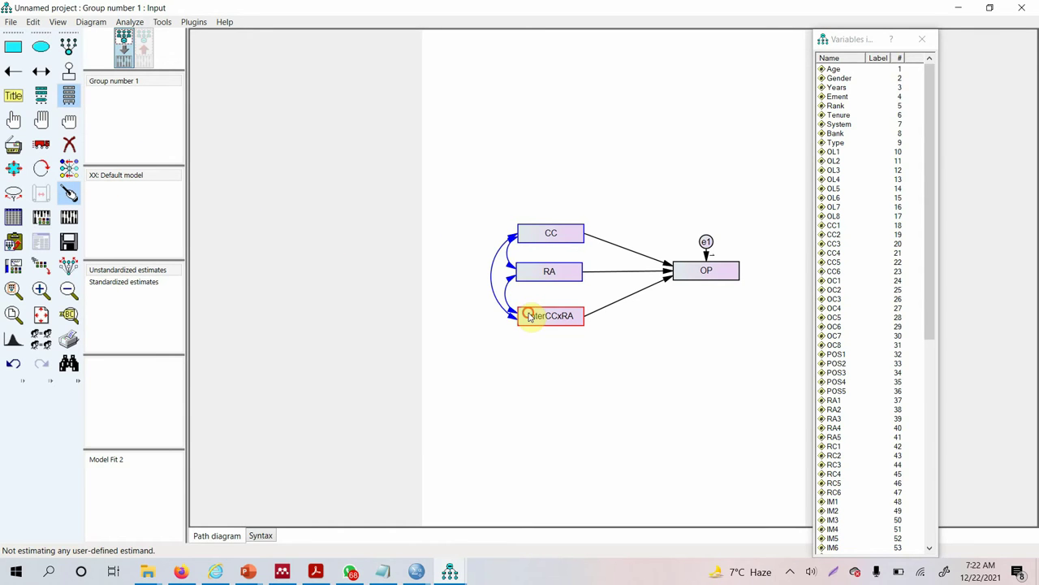
Step: Deselect all objects and review the Output options in Analysis Properties
click(41, 143)
click(68, 124)
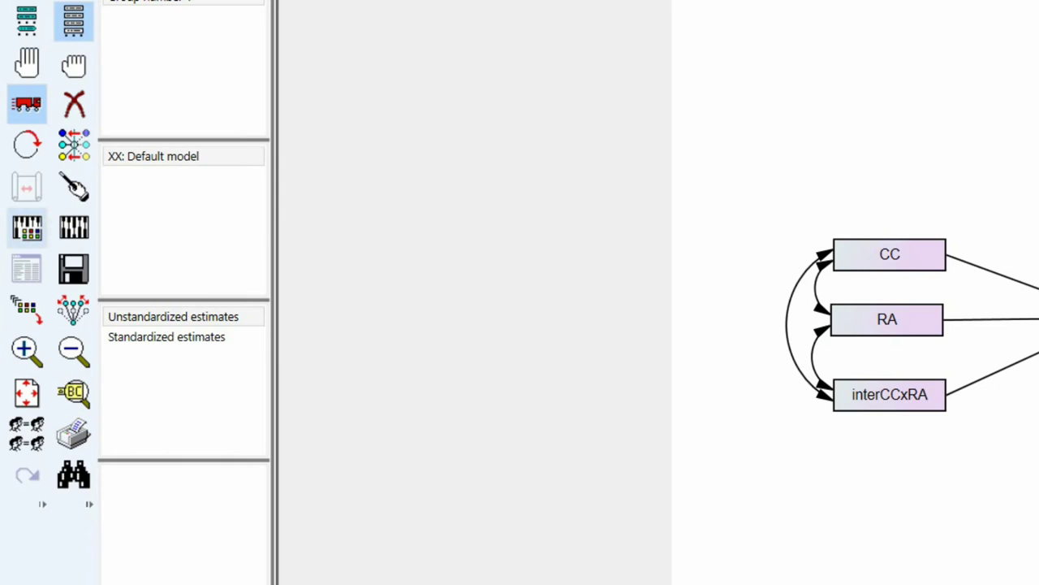
click(32, 231)
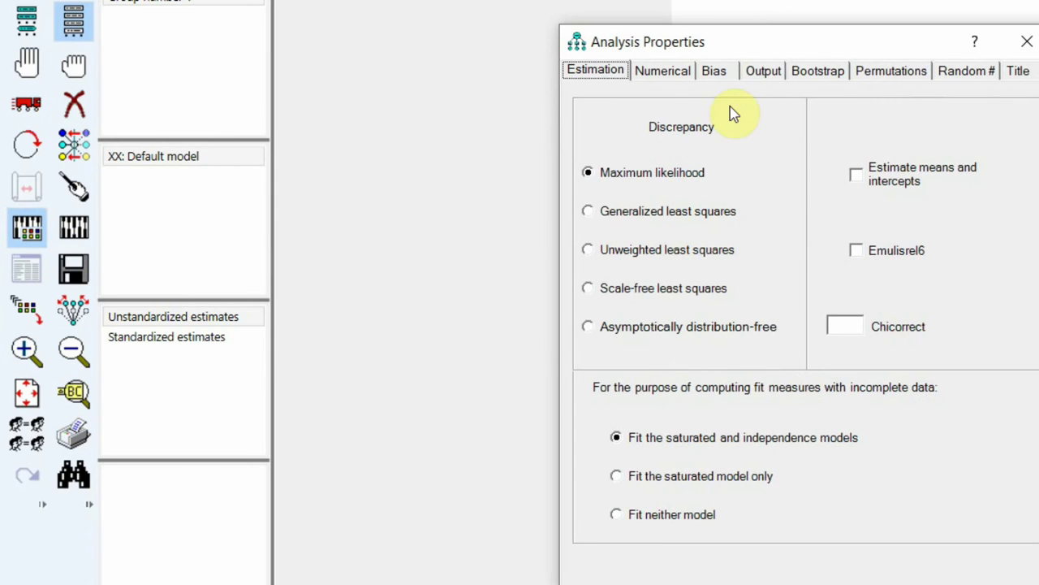
click(765, 71)
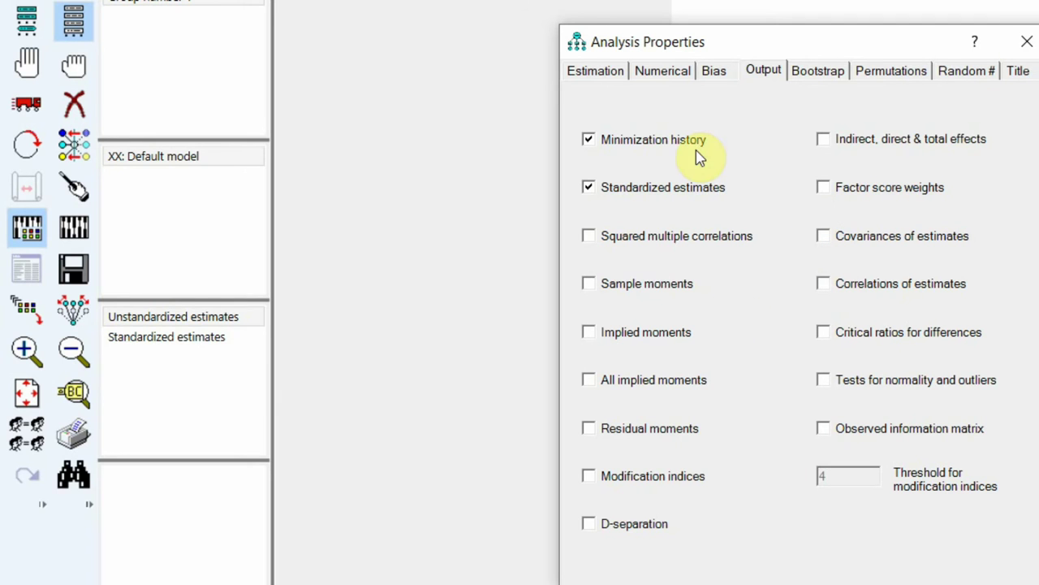
click(1015, 47)
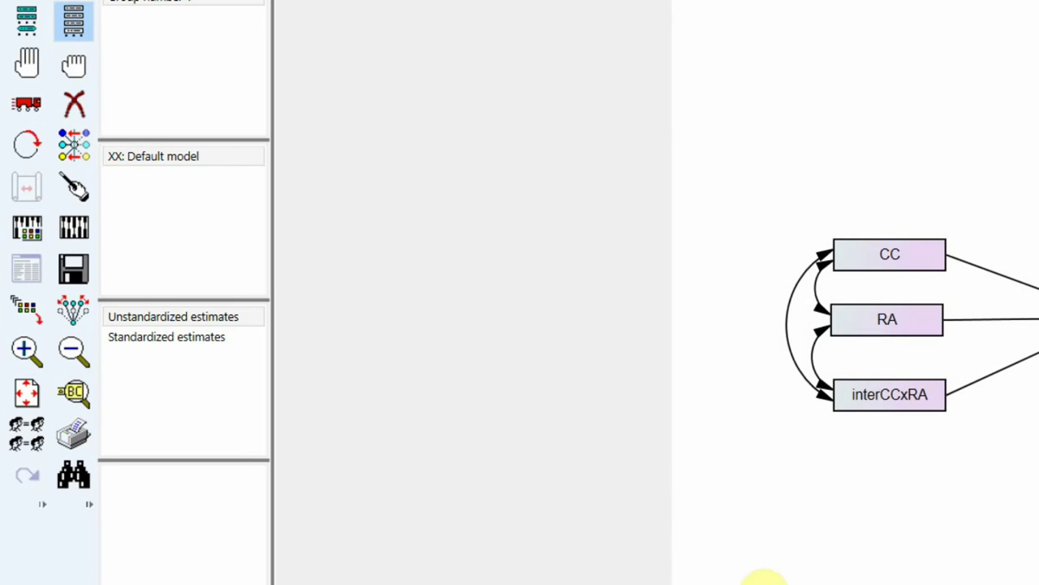
Step: Estimate the model saved as 'Moderation with composite variables', show standardized estimates, and open text output
click(88, 233)
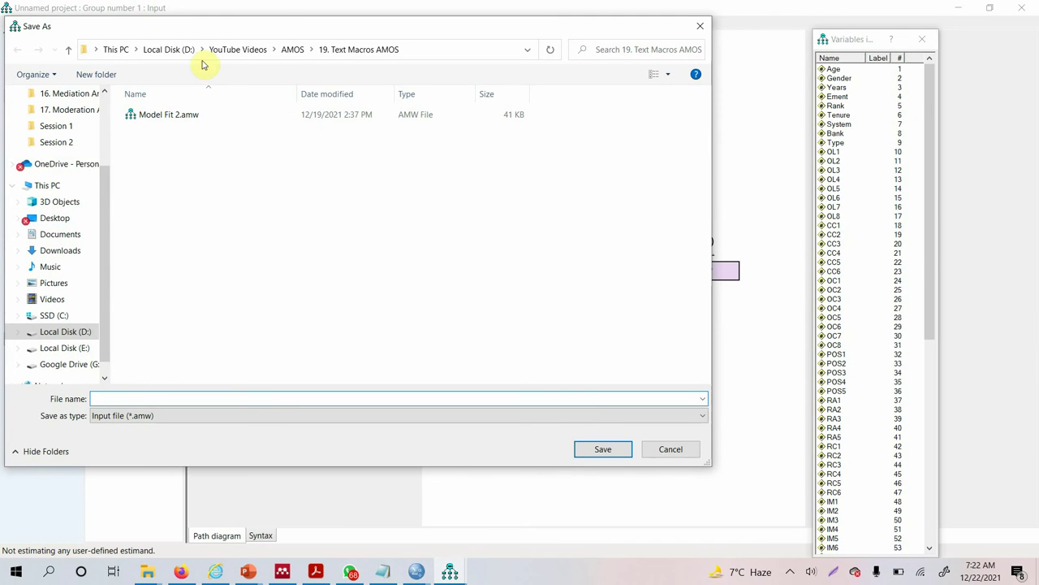
click(290, 50)
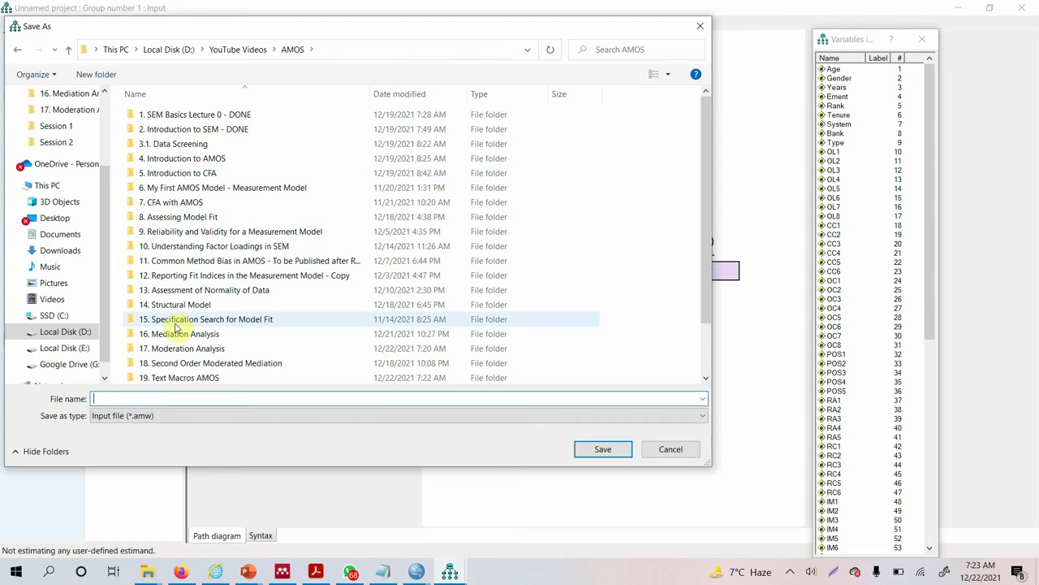
scroll(175, 325, down, 1)
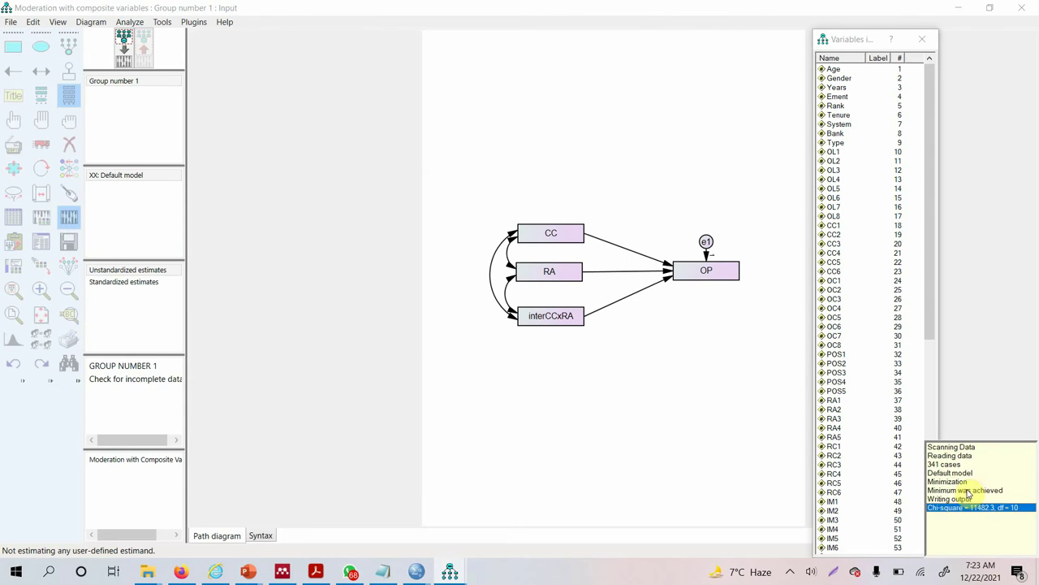
click(143, 282)
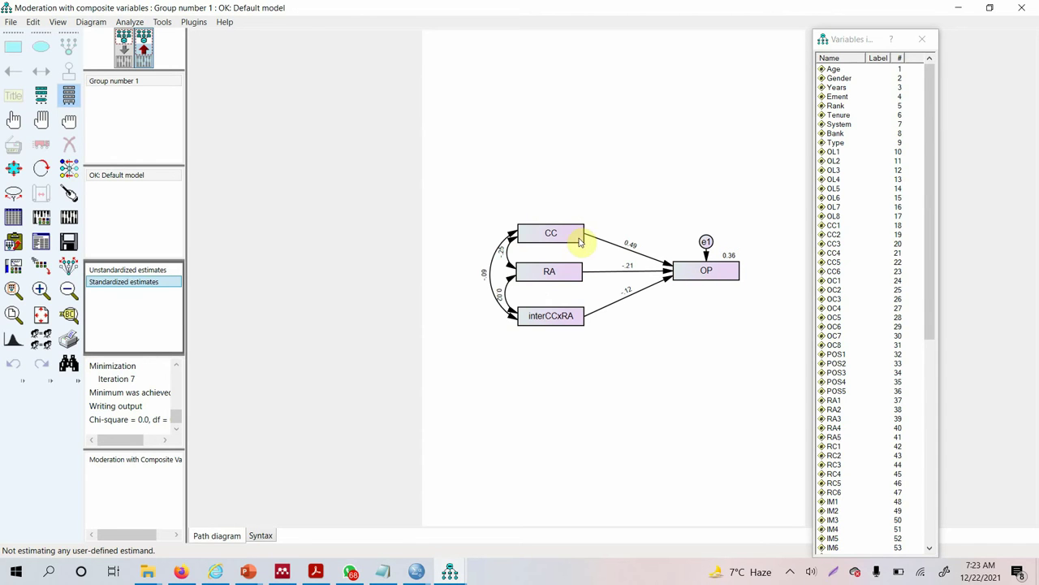
click(43, 251)
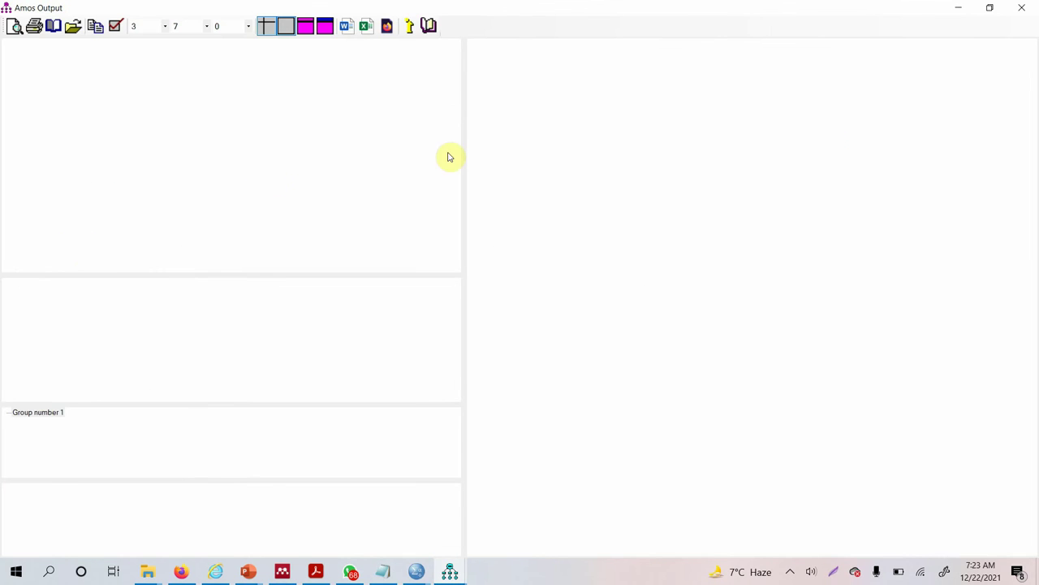
Step: Review the Estimates (interCCxRA weight -.095, p = .006), then present the 'Procedure – Step 3' slide full-screen
drag(461, 152, 160, 131)
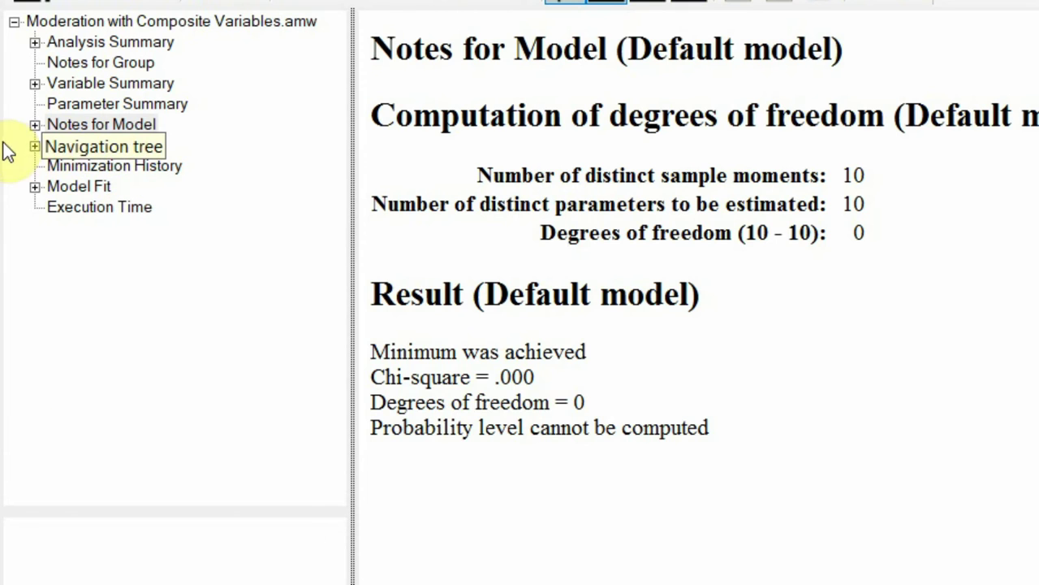
click(85, 143)
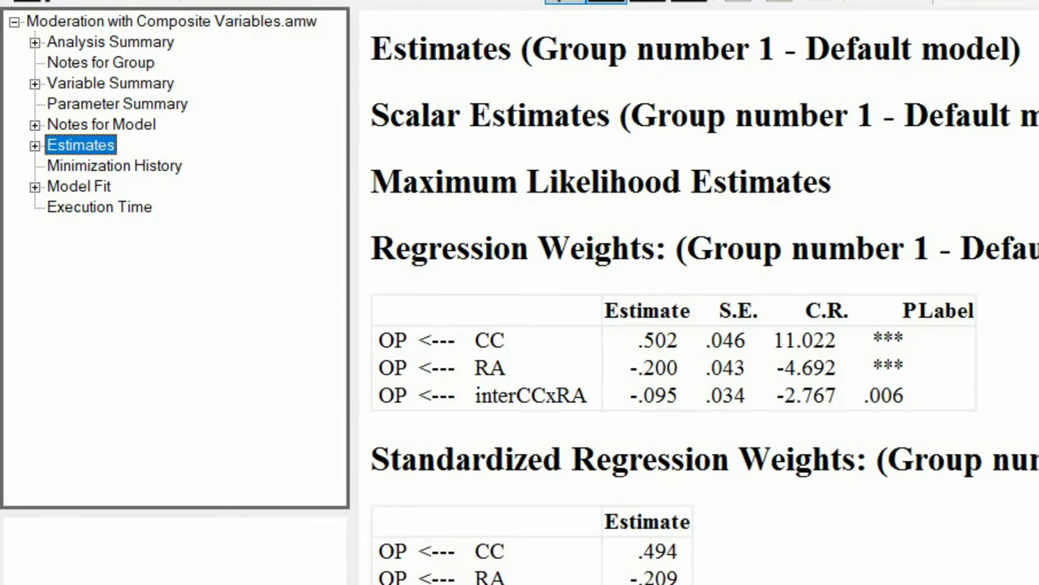
click(372, 553)
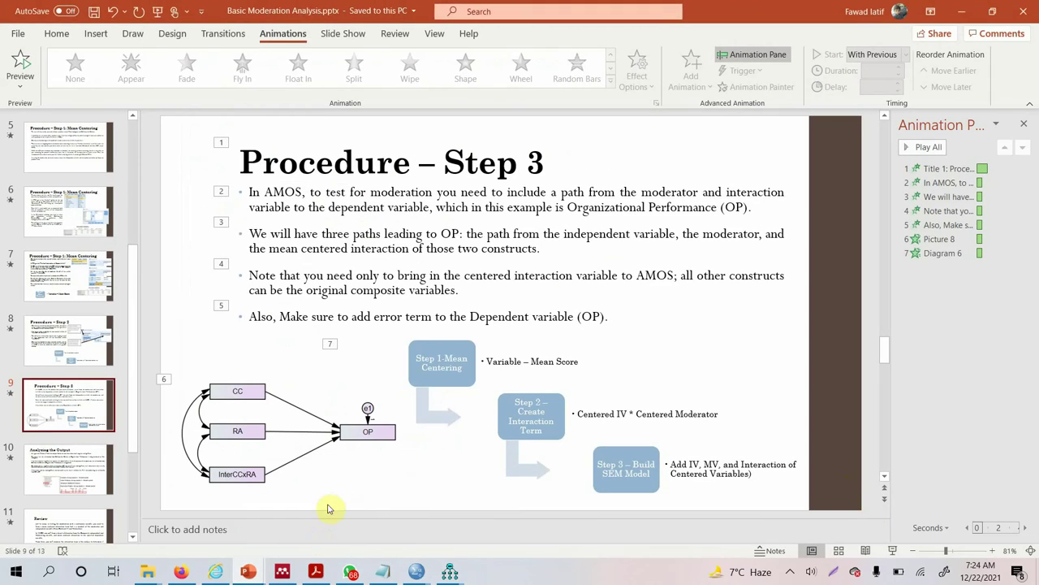
click(892, 550)
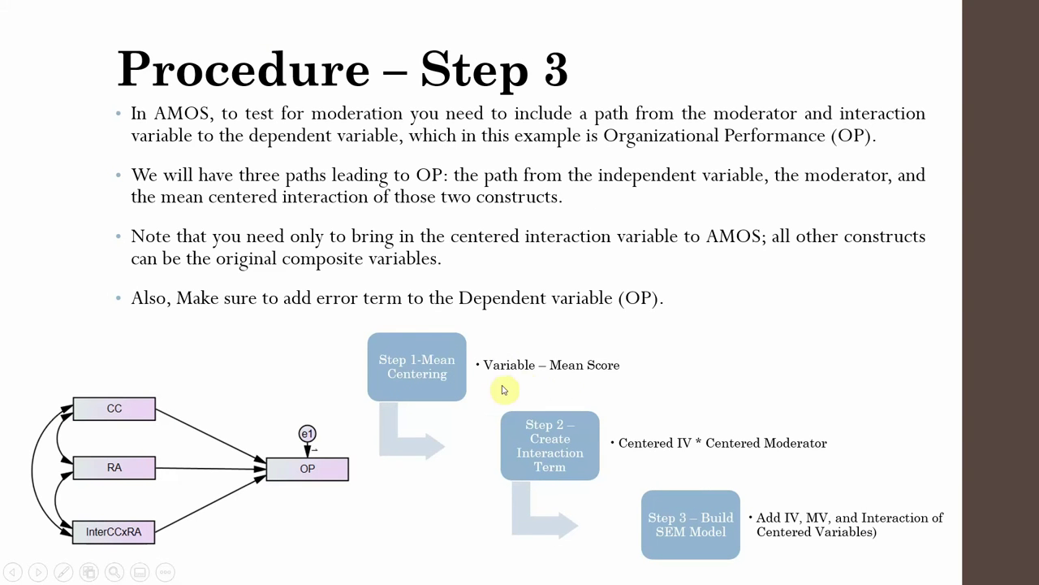